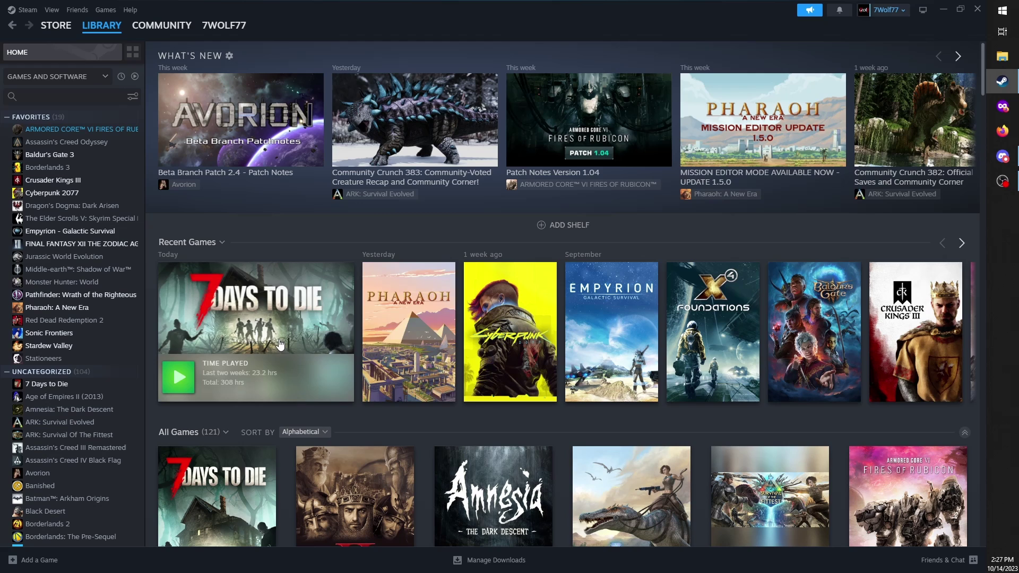
Open the 7 Days To Die install folder through Steam's Manage > Browse local files.
mouse_move(259, 295)
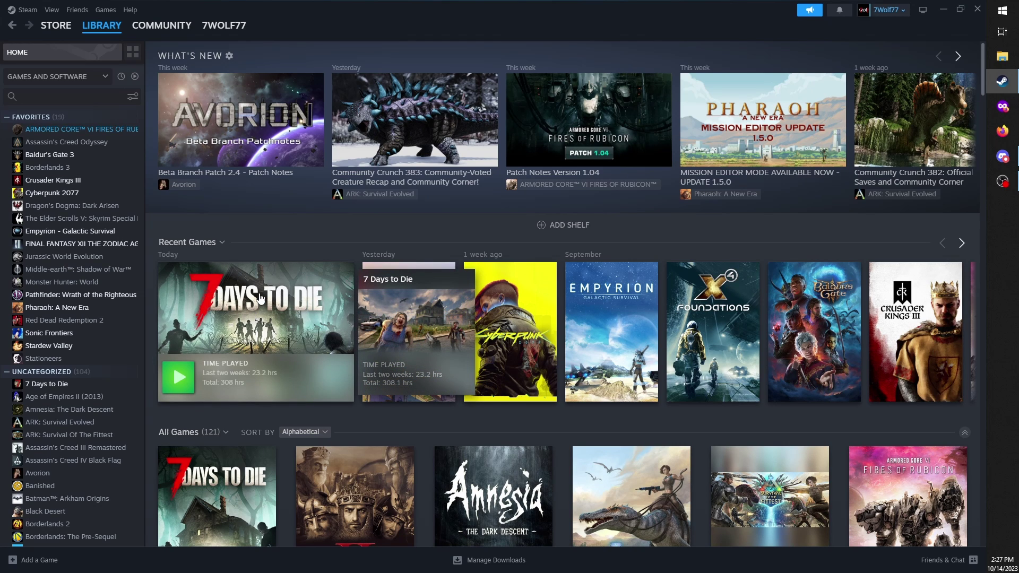
right_click(260, 299)
mouse_move(278, 357)
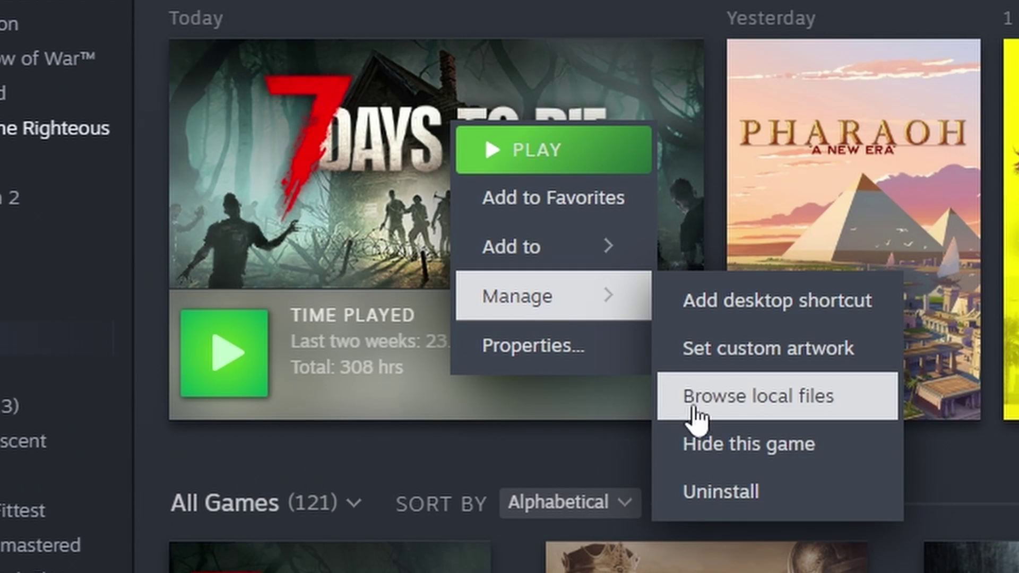
click(770, 395)
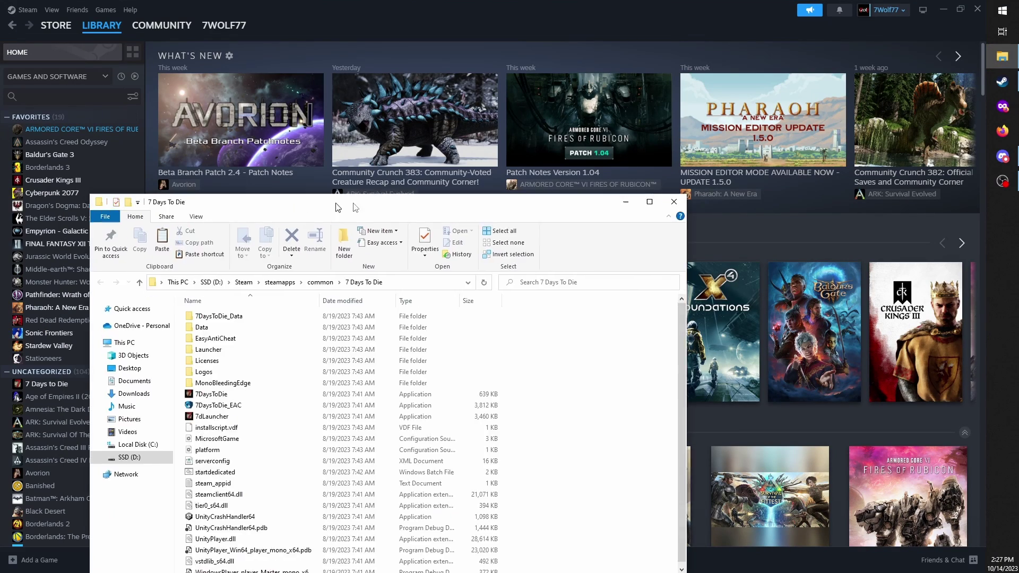
Maximize the install folder window, then minimize it back to the Steam library.
drag(337, 207, 467, 125)
click(779, 119)
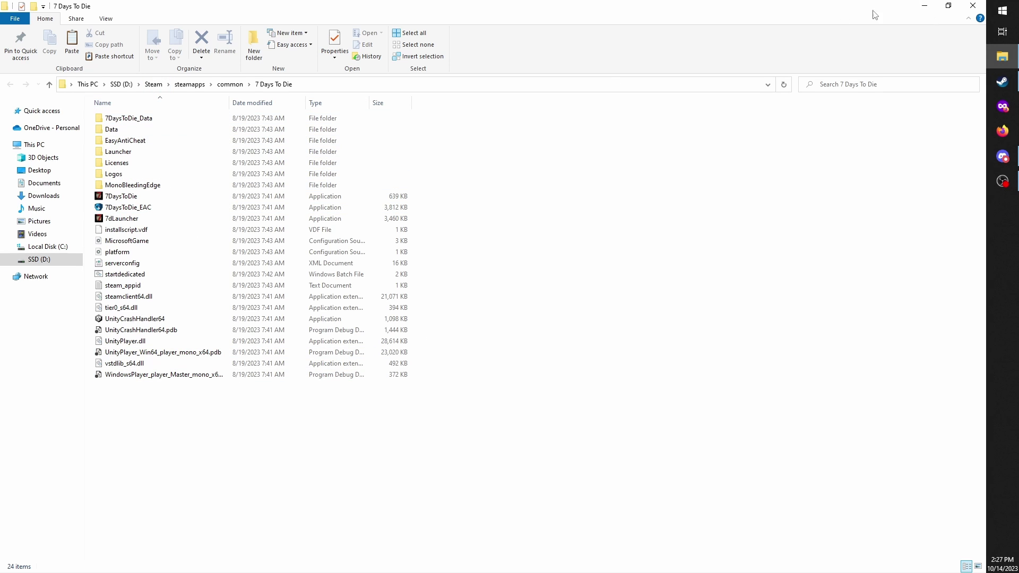
click(924, 5)
Check the game's 15.88 GB install size on SSD (D:) in Steam Properties, then restore the install folder.
right_click(253, 357)
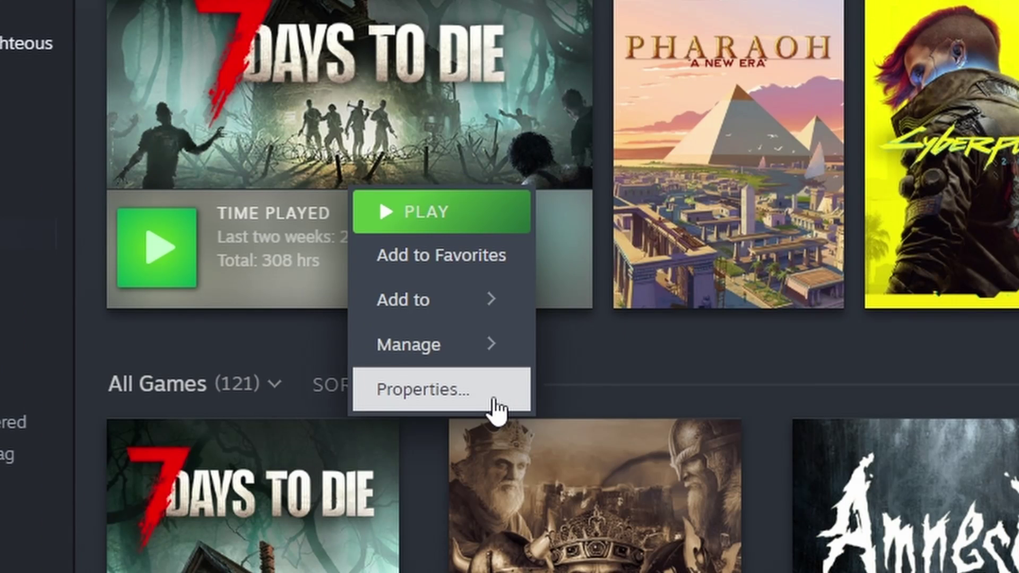
click(494, 406)
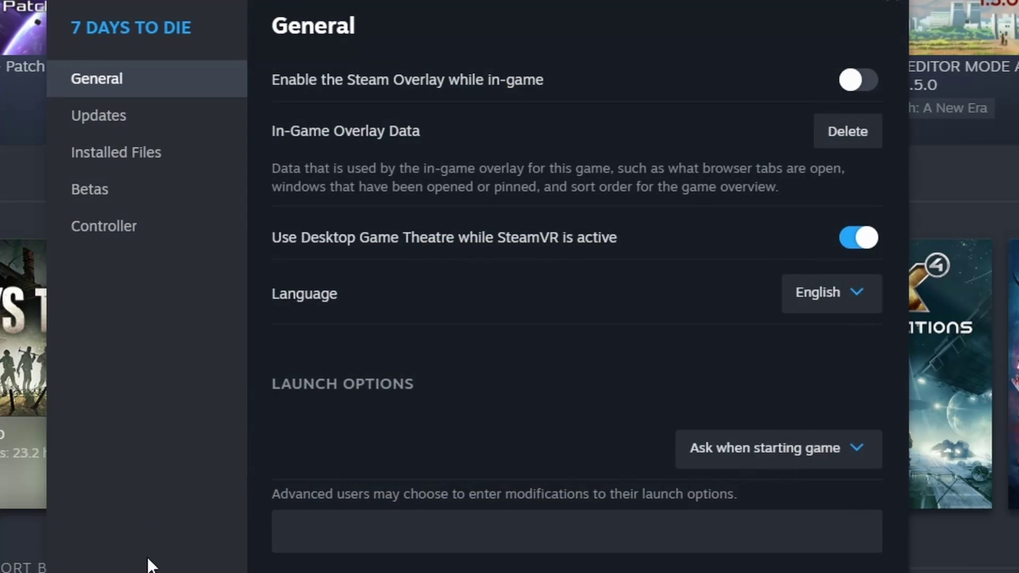
click(149, 159)
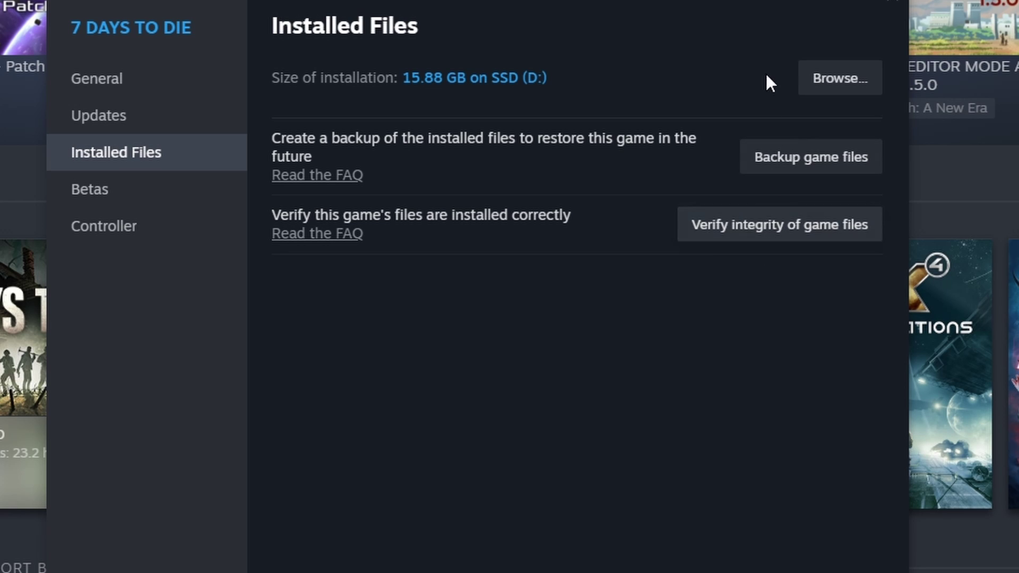
click(892, 5)
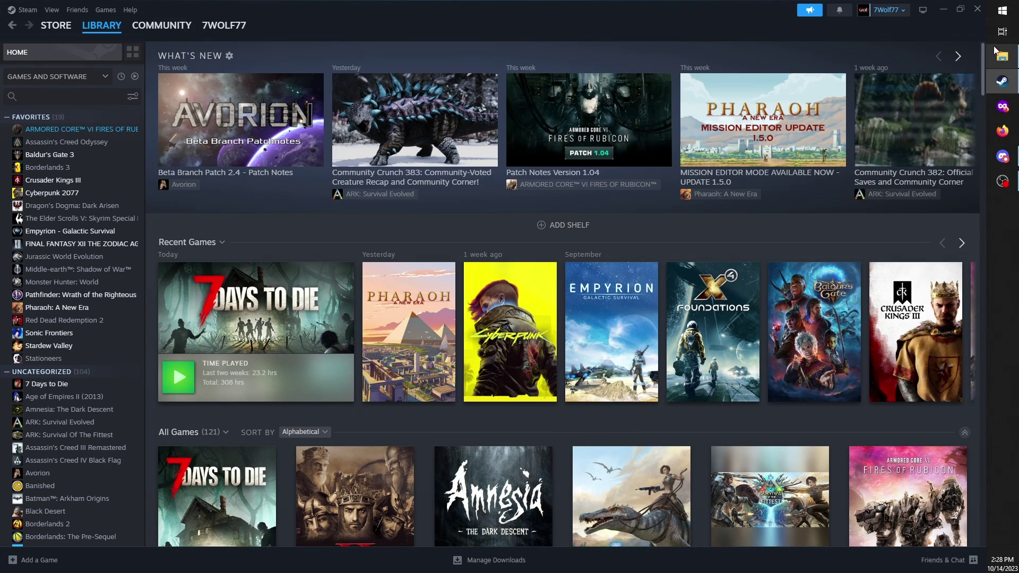
click(1002, 55)
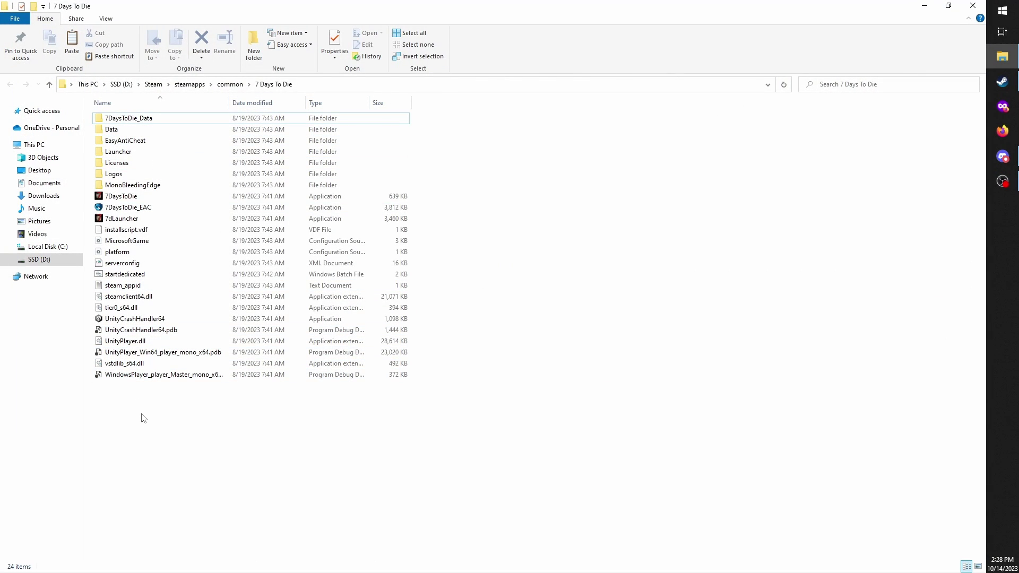
Copy all 24 items of the 7 Days To Die folder and go to the root of SSD (D:).
key(ctrl+a)
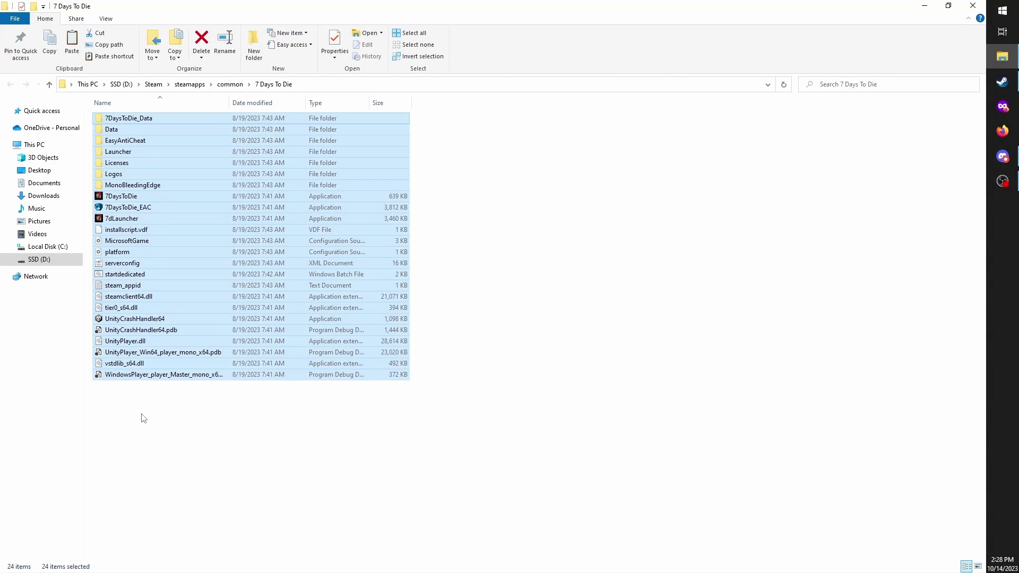
right_click(167, 305)
click(181, 392)
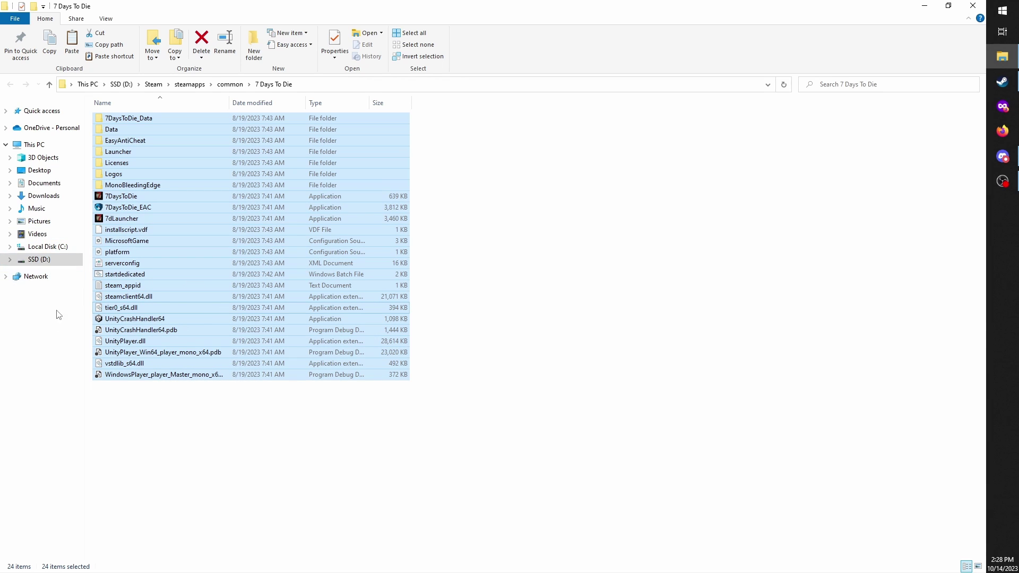
click(41, 260)
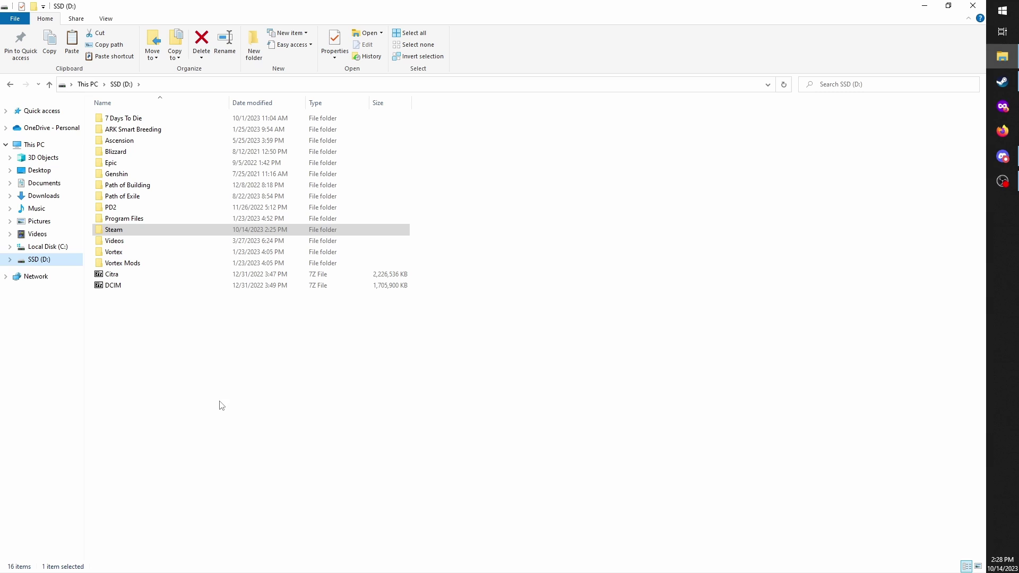
Create a new folder named 7D2DMODDED on SSD (D:) and open it.
right_click(222, 334)
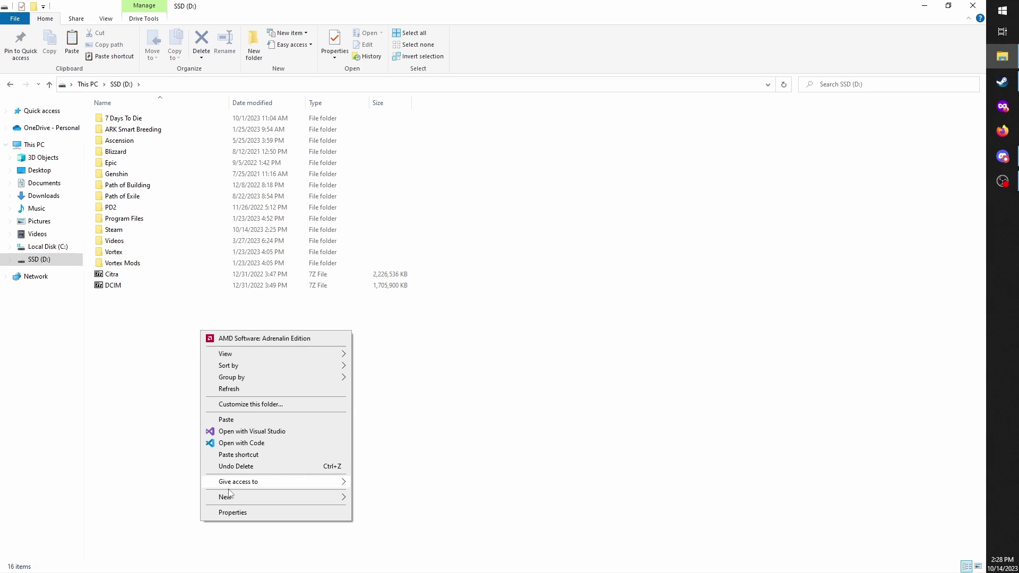
mouse_move(231, 499)
text(f)
text(7)
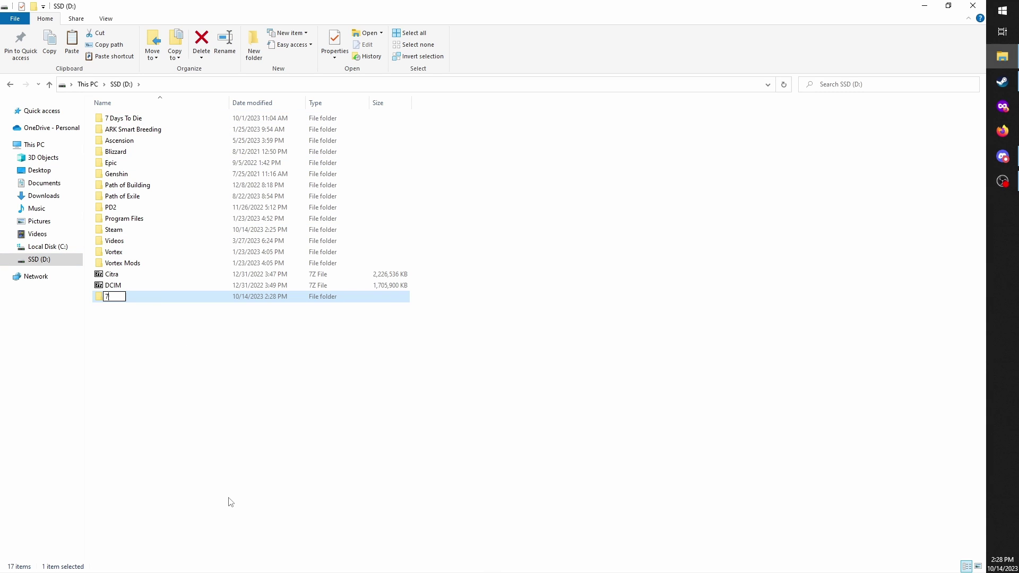
text(D2DMODDED)
key(Return)
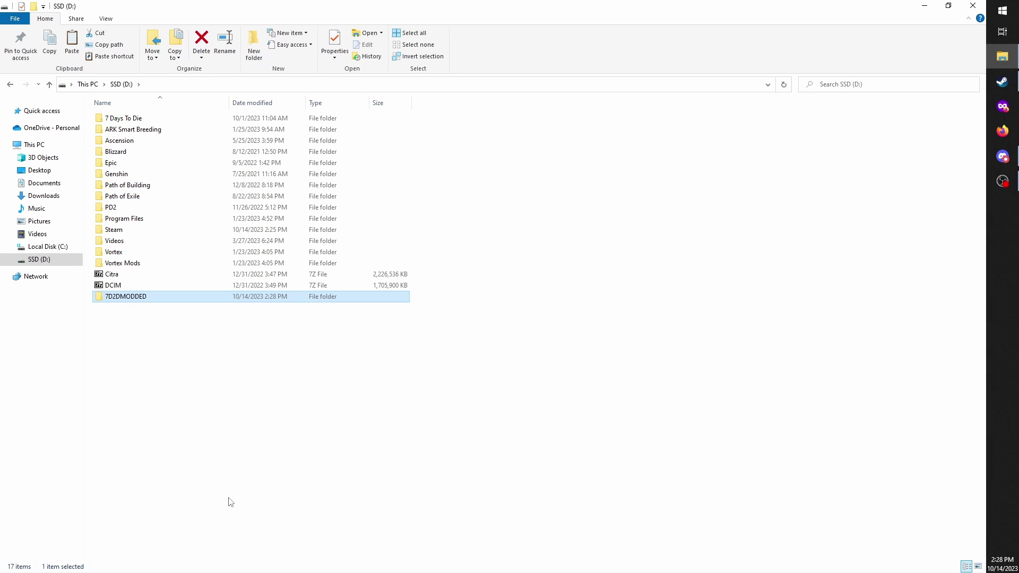
key(Return)
Paste the 24 game files into 7D2DMODDED, deselect them, and bring up Discord.
right_click(207, 175)
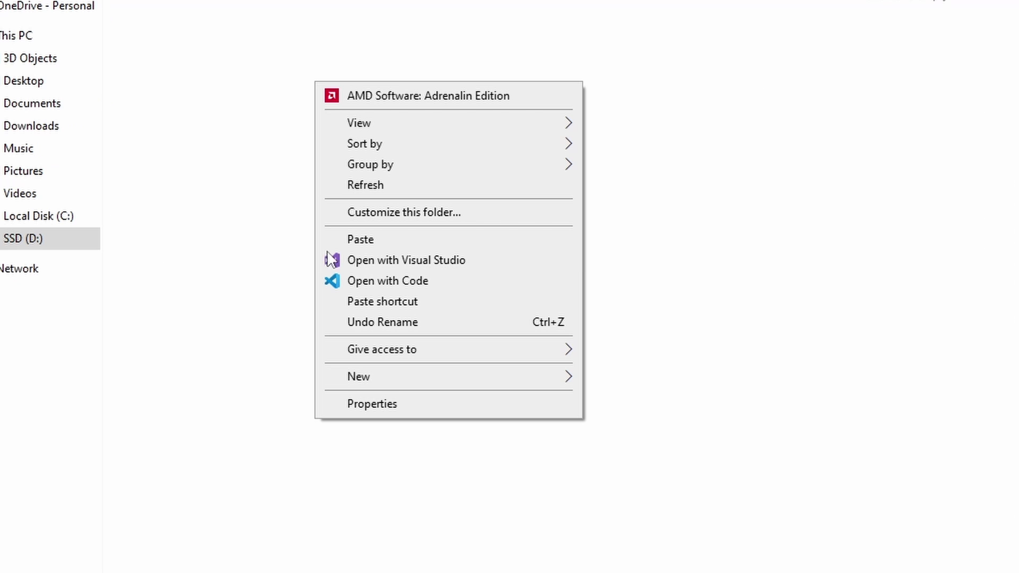
click(224, 260)
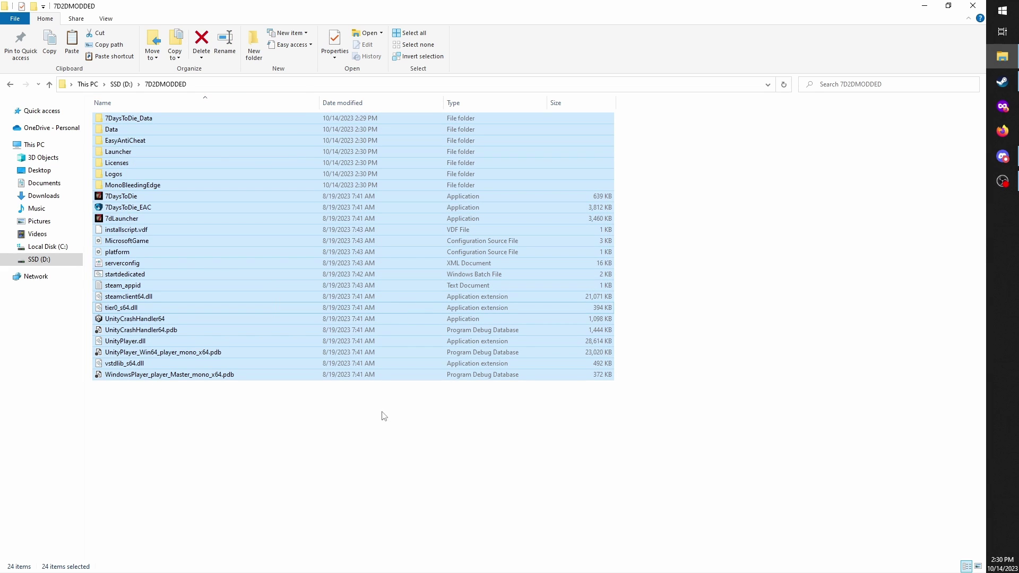
click(347, 469)
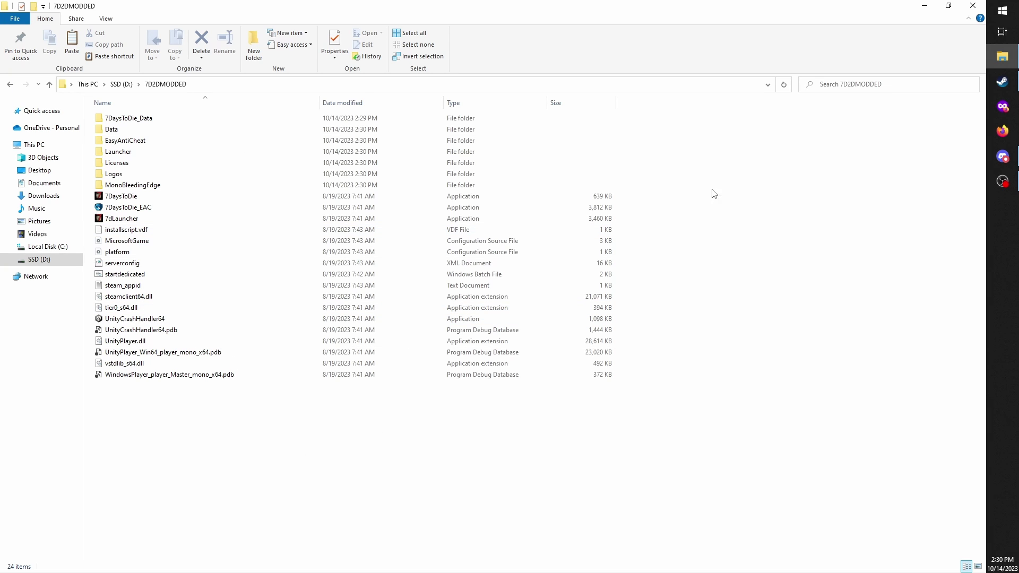
click(1002, 157)
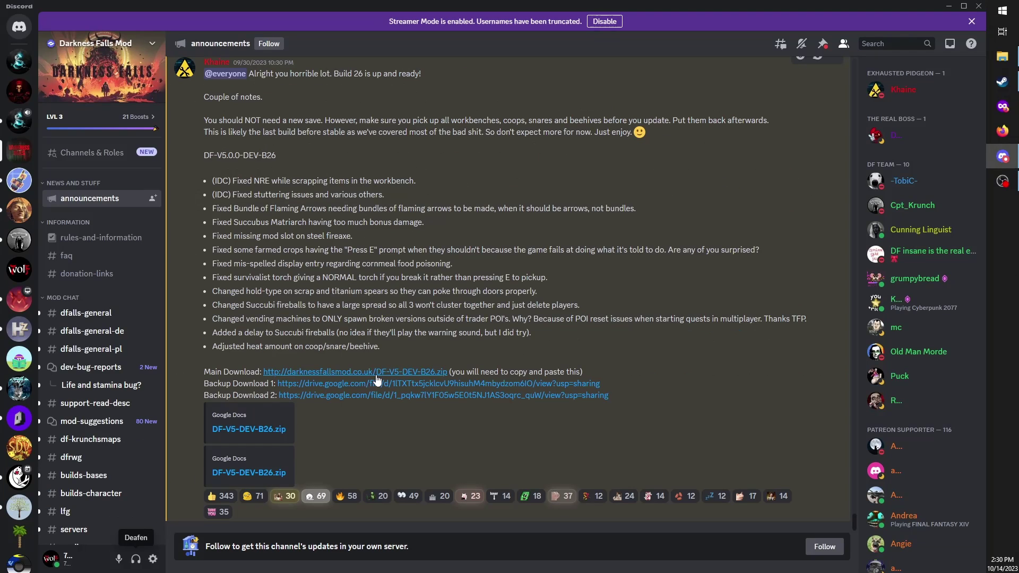
Follow the Main Download link for Darkness Falls DF-V5-DEV-B26 in the Discord announcement.
click(377, 377)
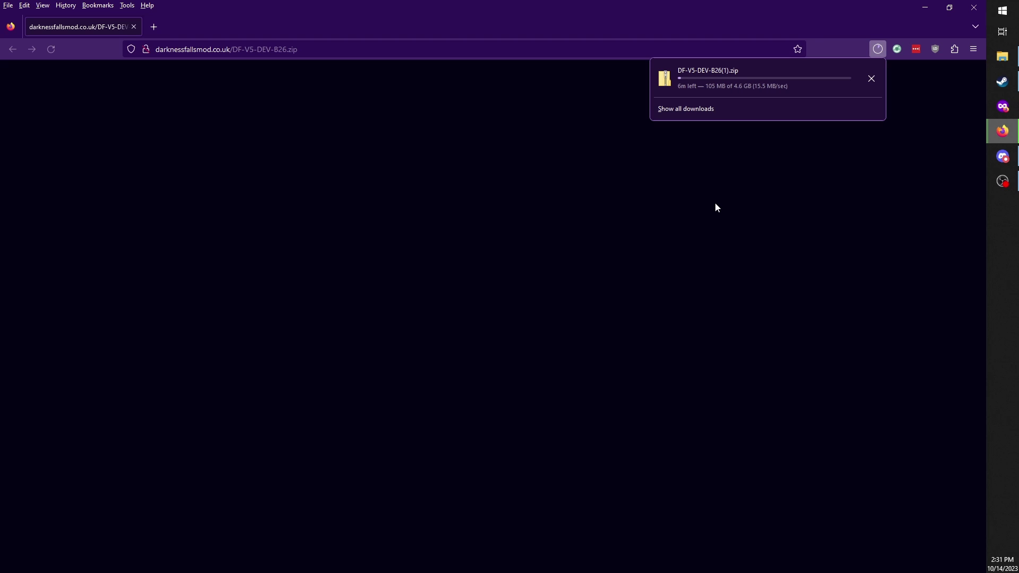
Switch to File Explorer showing the Downloads folder with the DF-V5-DEV-B26 zip.
key(alt+Tab)
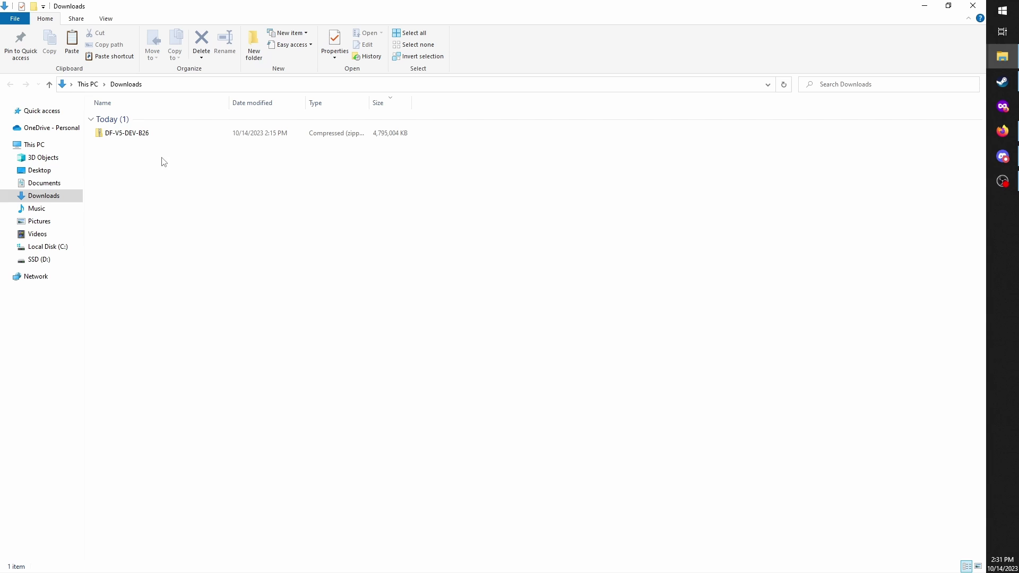
Open the DF-V5-DEV-B26 zip, copy its Mods folder, and minimize to reveal 7D2DMODDED.
double_click(151, 134)
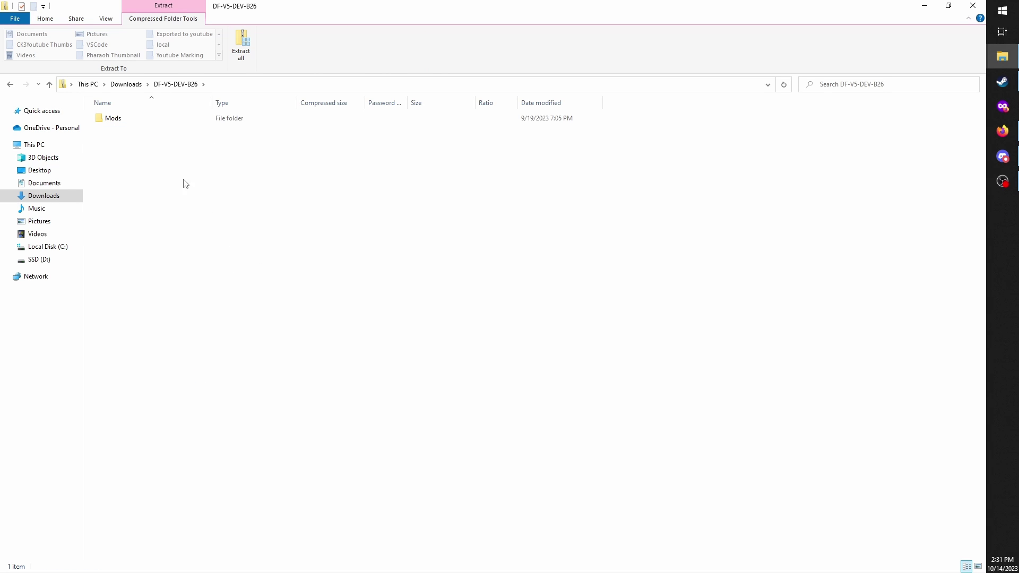
click(118, 120)
right_click(294, 118)
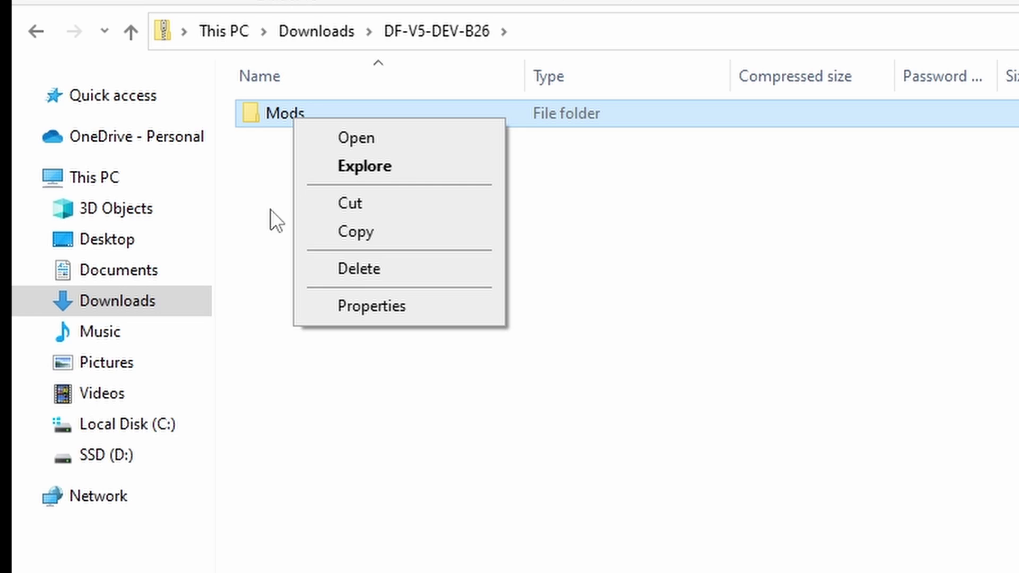
click(316, 233)
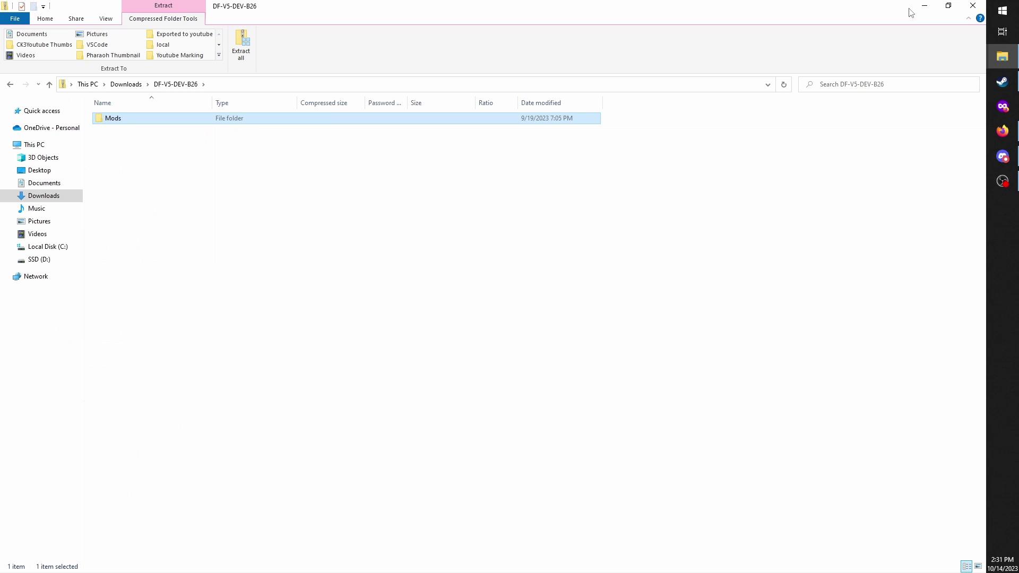
click(924, 5)
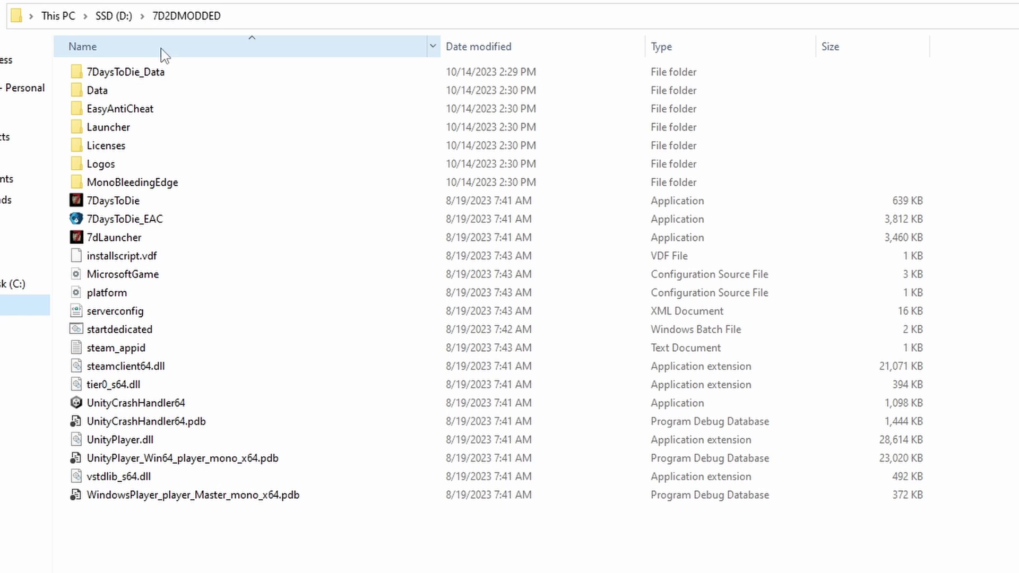
Paste the Mods folder into 7D2DMODDED.
click(202, 538)
right_click(201, 532)
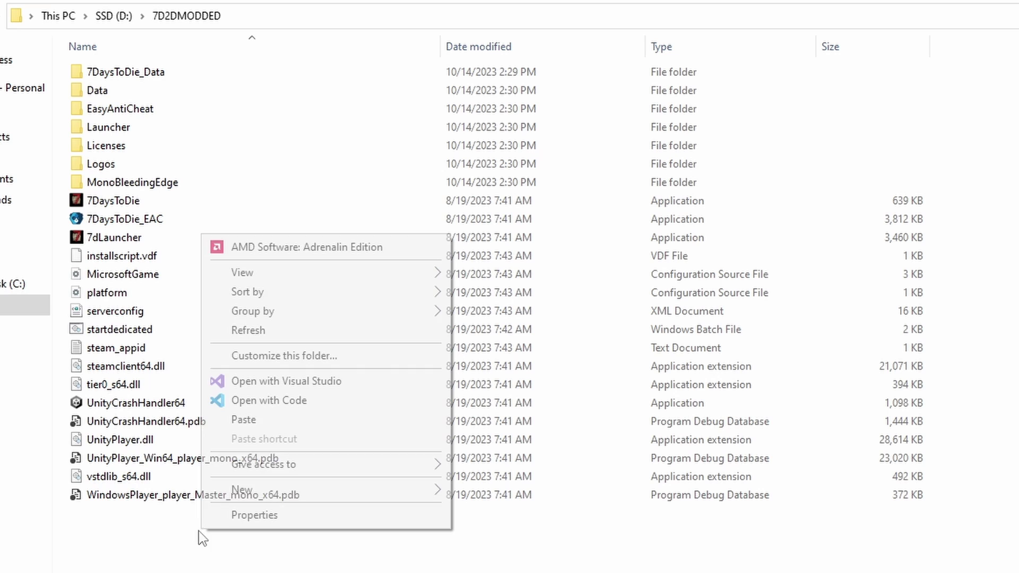
click(297, 419)
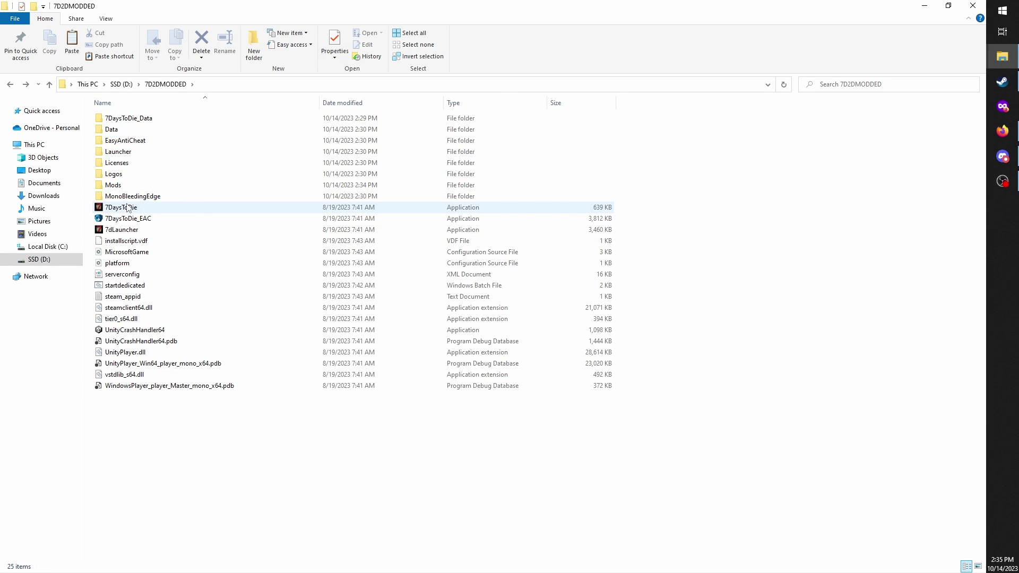
Create a shortcut to the 7DaysToDie application and cut it for moving.
click(120, 207)
right_click(125, 210)
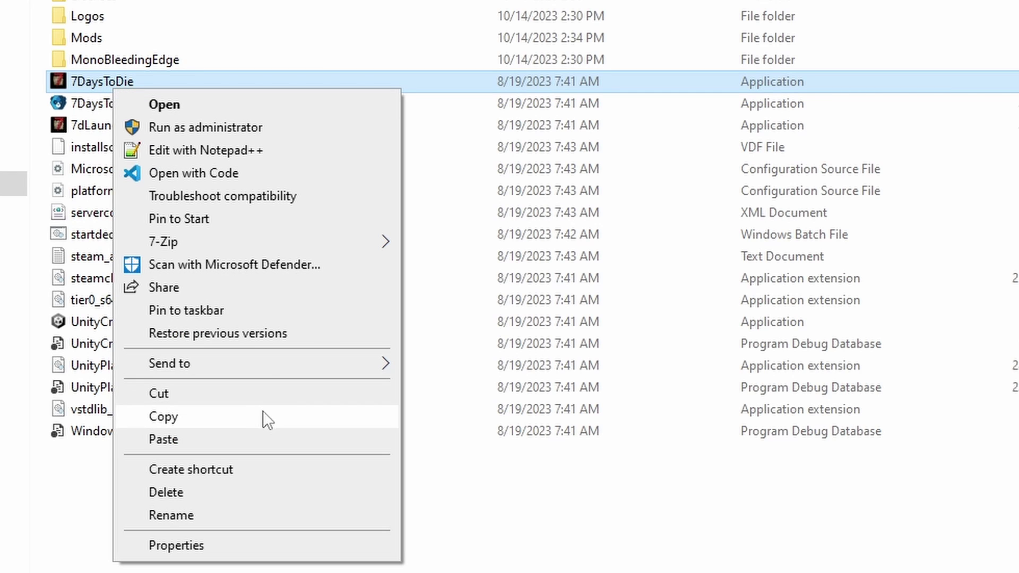
click(222, 471)
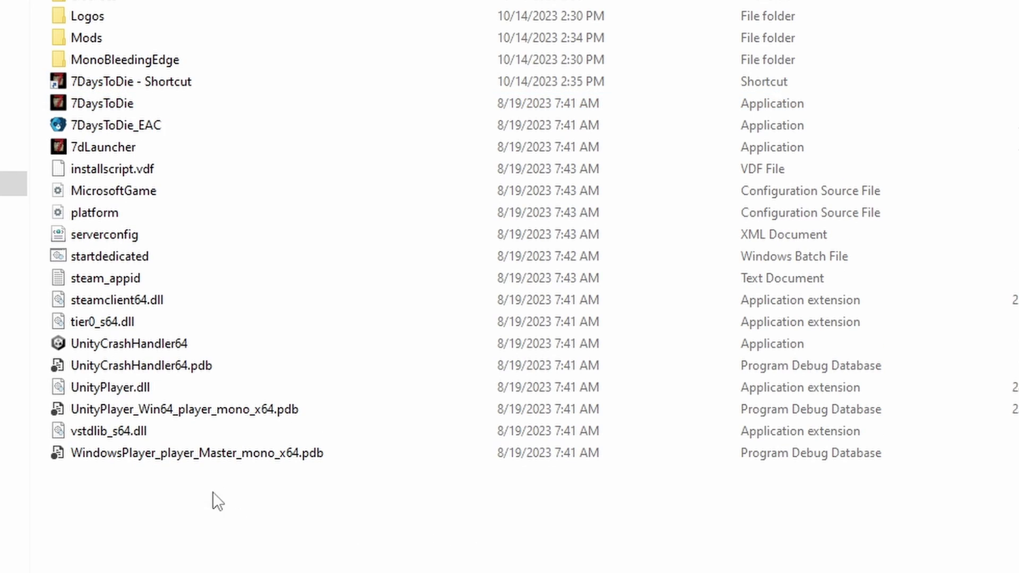
click(126, 89)
right_click(125, 89)
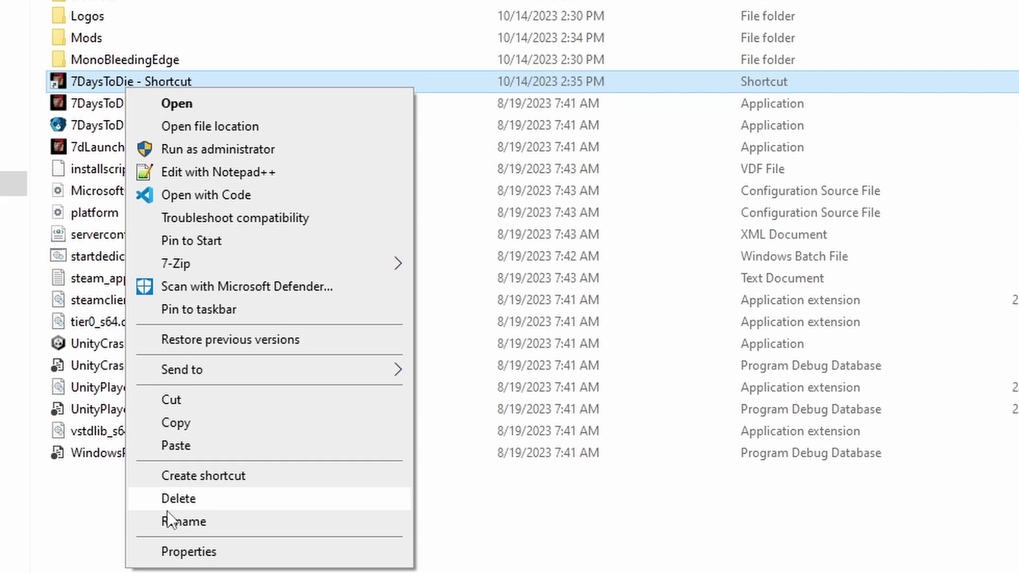
click(191, 402)
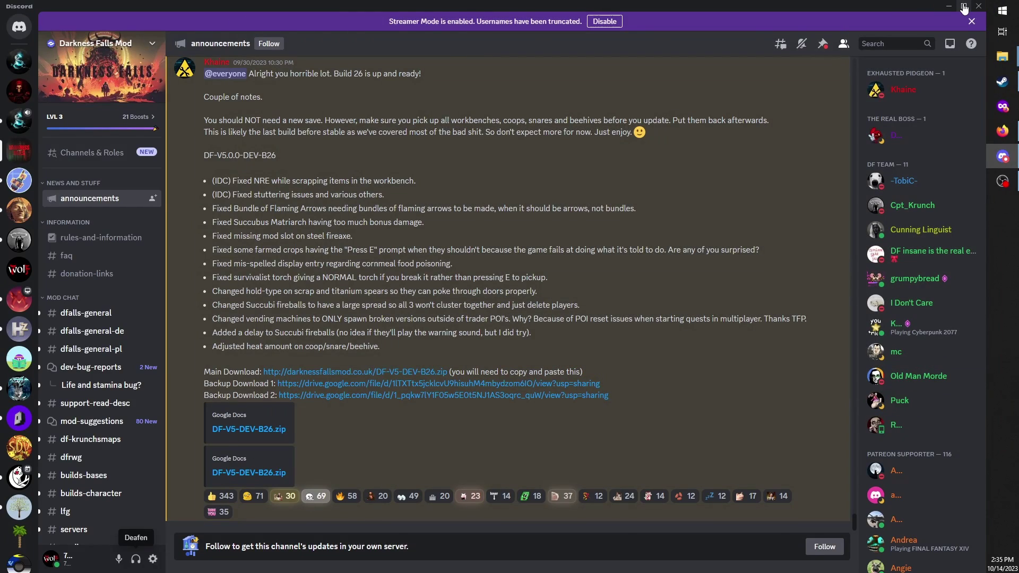
Minimize Discord and Steam and paste the 7DaysToDie - Shortcut onto the desktop.
click(965, 8)
click(815, 59)
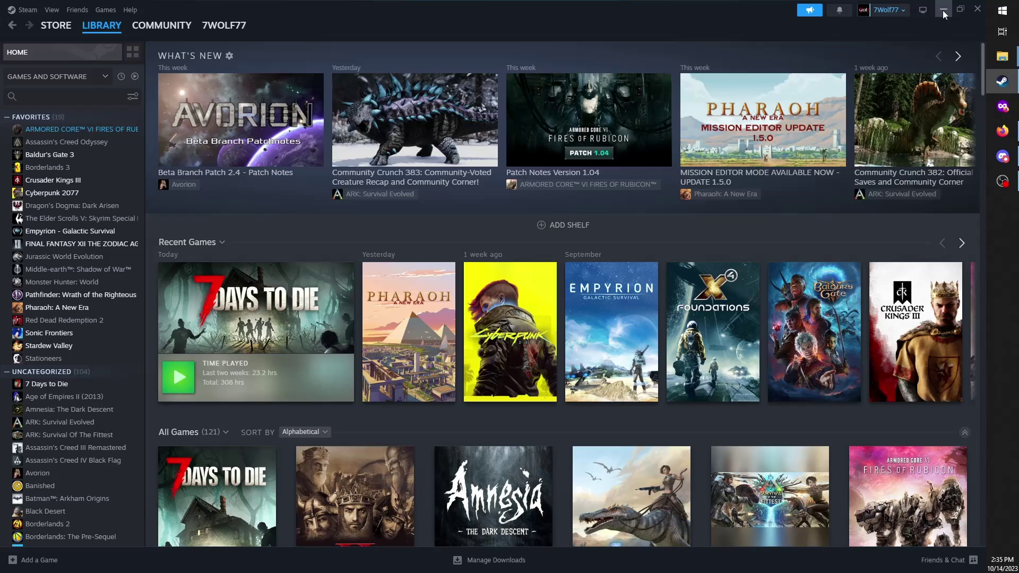
click(943, 11)
right_click(303, 152)
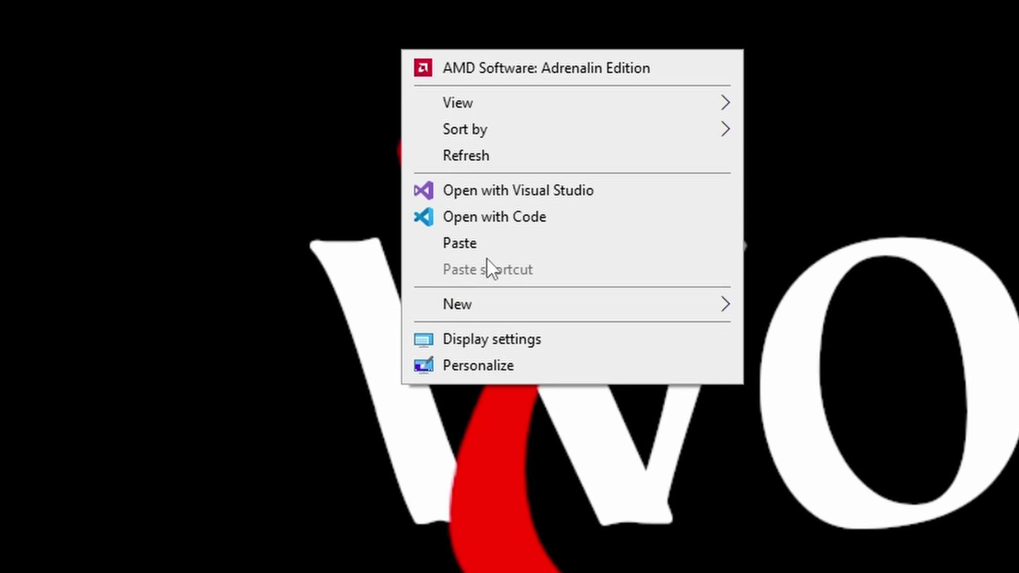
click(477, 244)
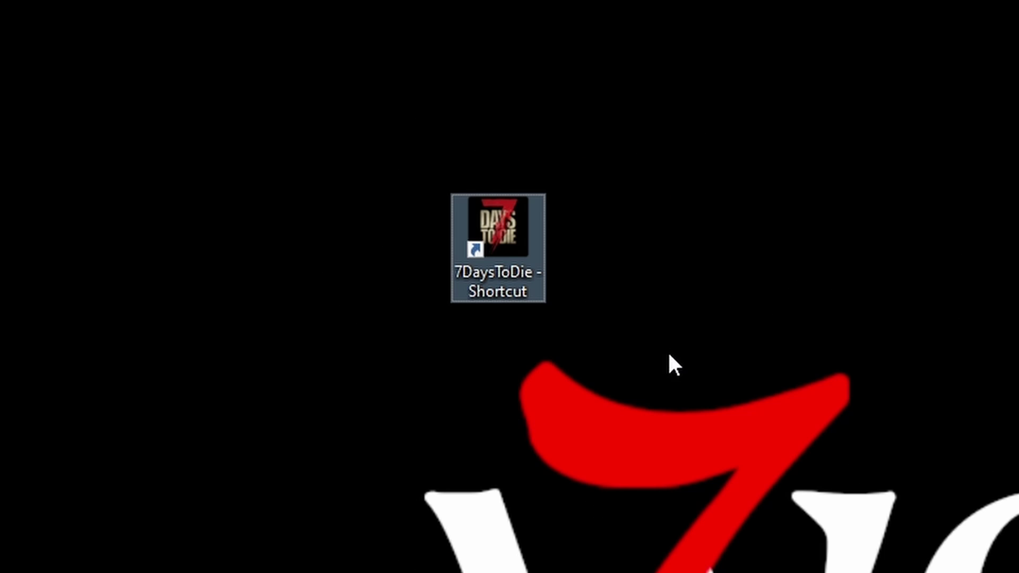